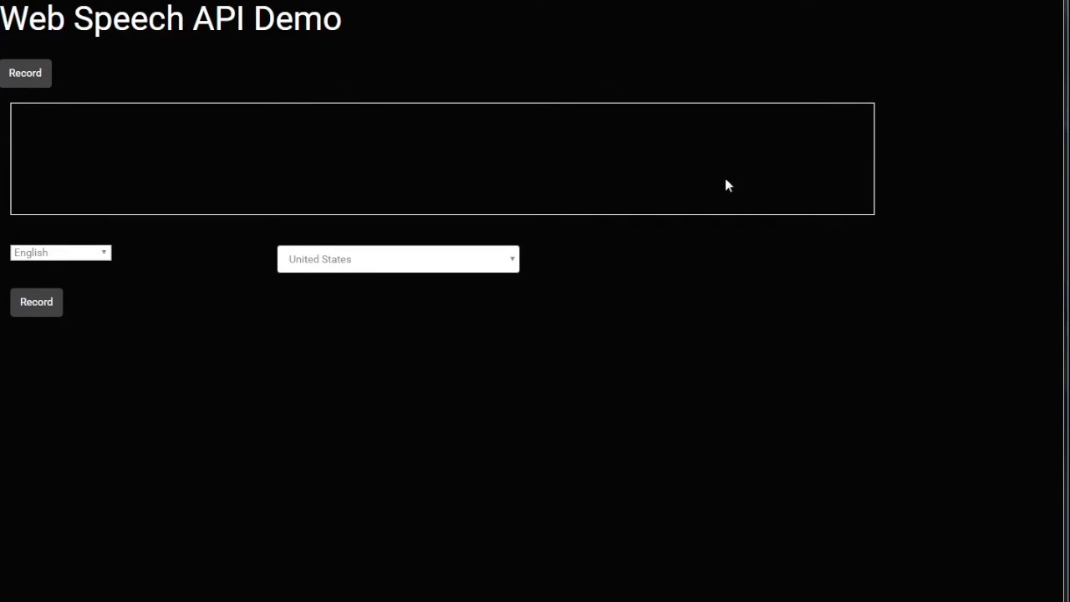
# Step: Keep English (United States) as the recognition language and dialect
pyautogui.click(96, 255)
pyautogui.moveTo(107, 347)
pyautogui.mouseDown()
pyautogui.moveTo(106, 447)
pyautogui.moveTo(108, 334)
pyautogui.mouseUp()
pyautogui.click(227, 298)
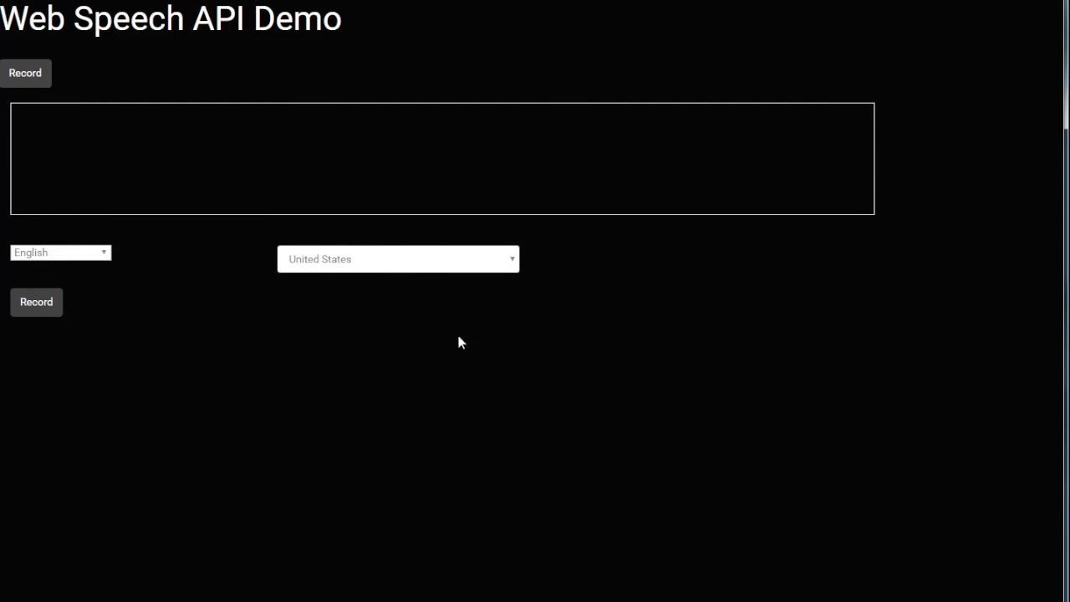
pyautogui.click(490, 261)
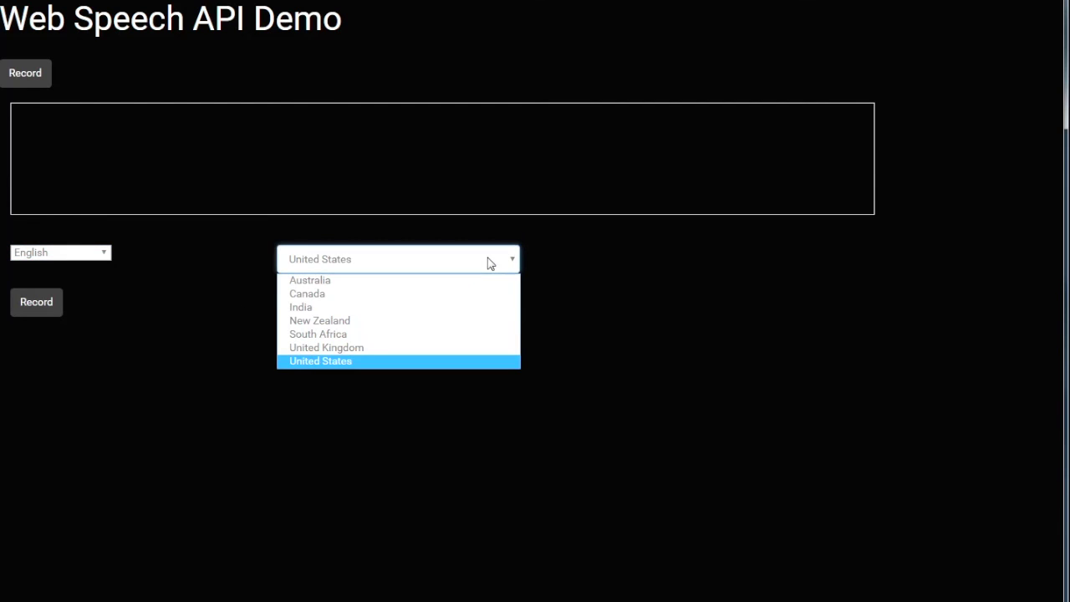
pyautogui.click(583, 276)
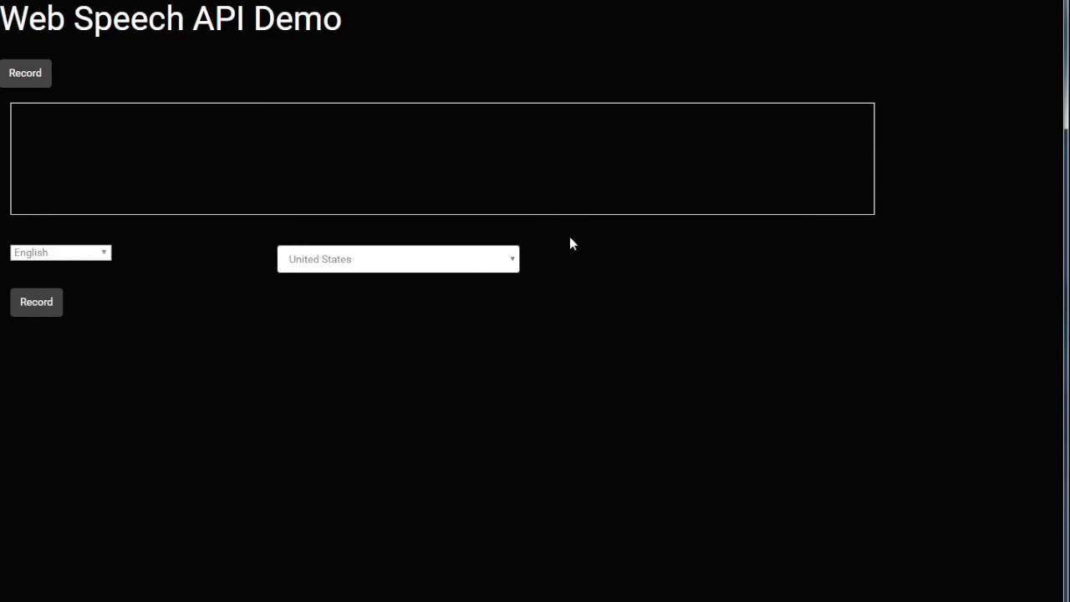
# Step: Record the spoken Jack and Jill and Humpty Dumpty rhyme with microphone access allowed
pyautogui.click(25, 73)
pyautogui.click(235, 47)
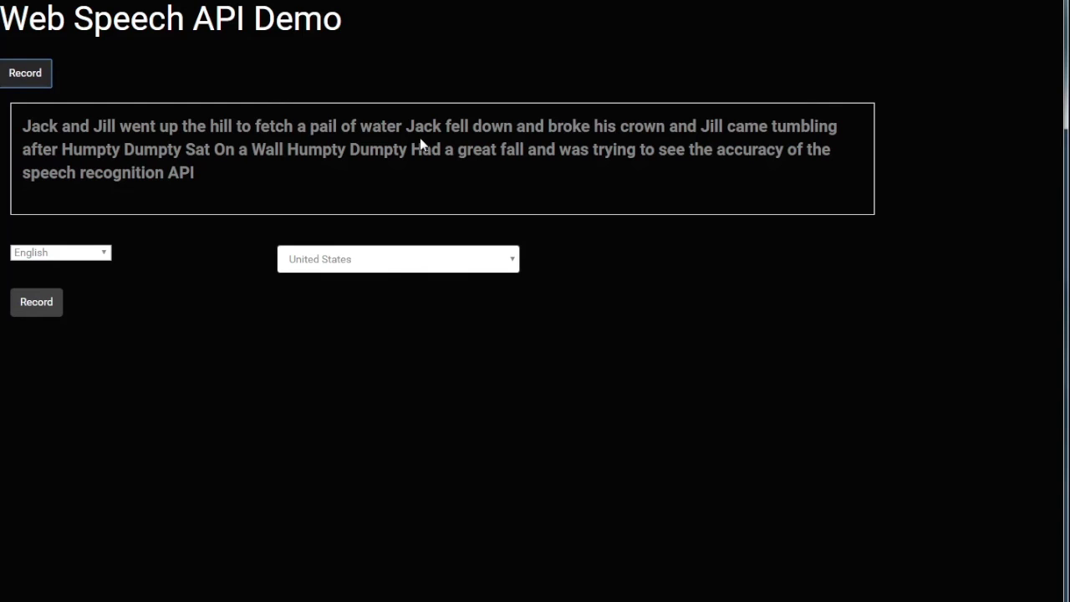
pyautogui.click(76, 252)
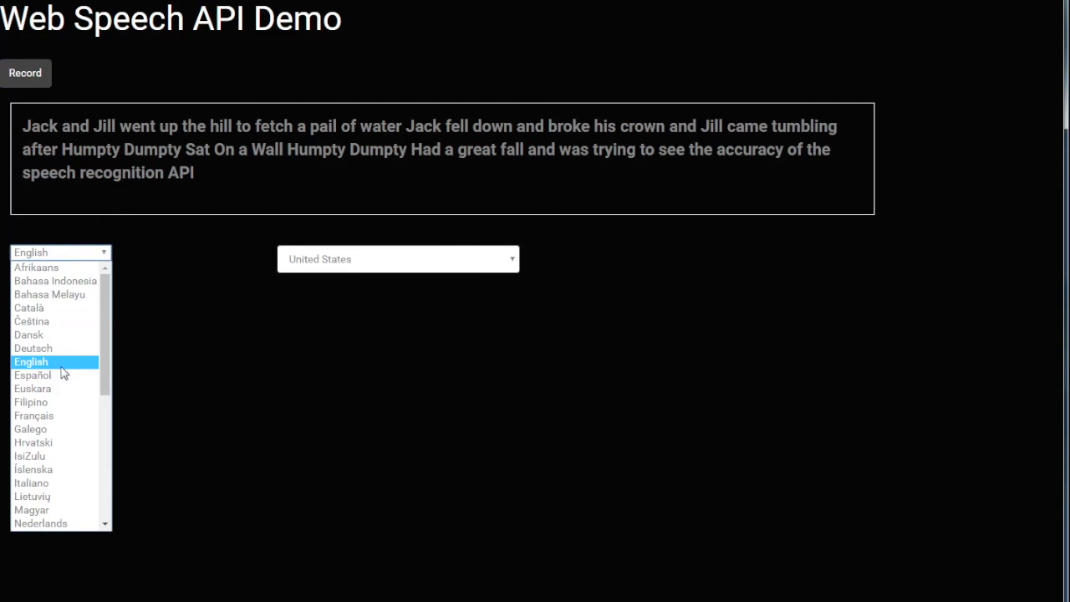
# Step: Switch recognition to Français and record a spoken French phrase
pyautogui.click(61, 415)
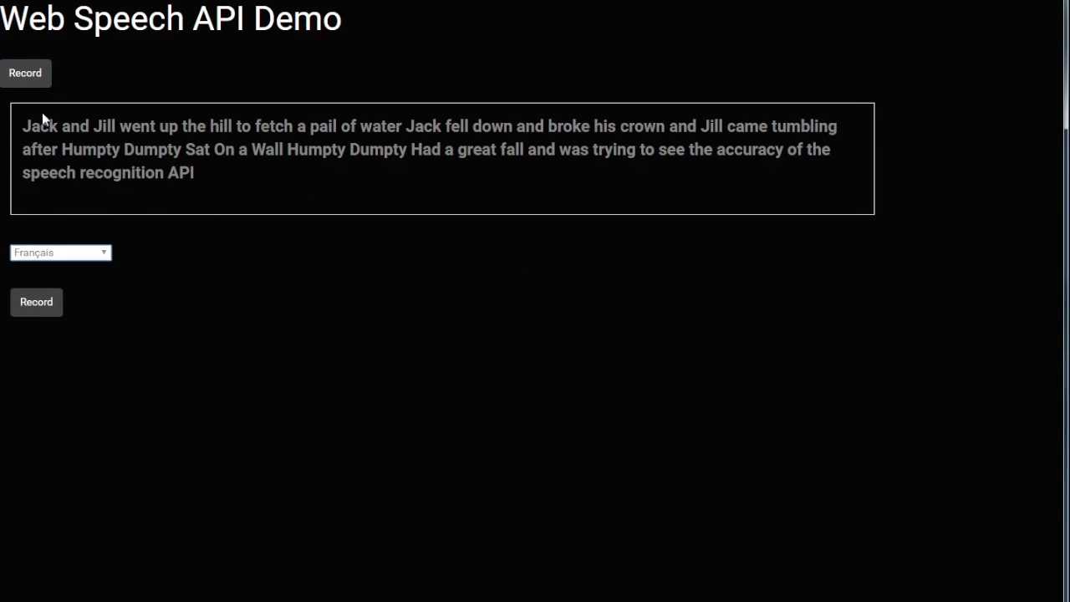
pyautogui.click(29, 79)
pyautogui.click(229, 50)
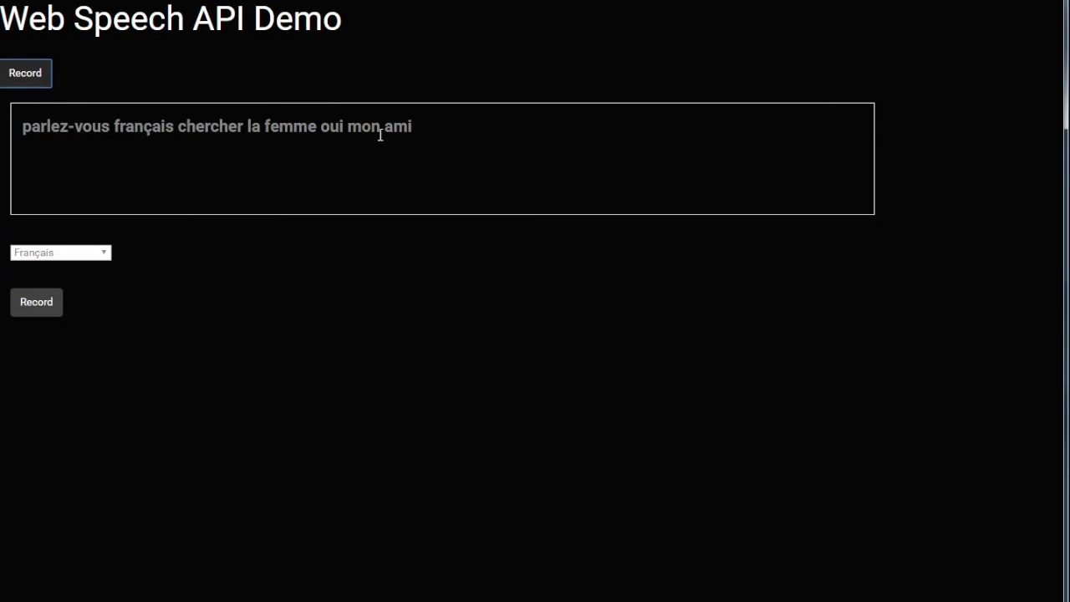
# Step: Switch to Español (Argentina) and dictate 'Habla usted español por favor señor'
pyautogui.click(94, 252)
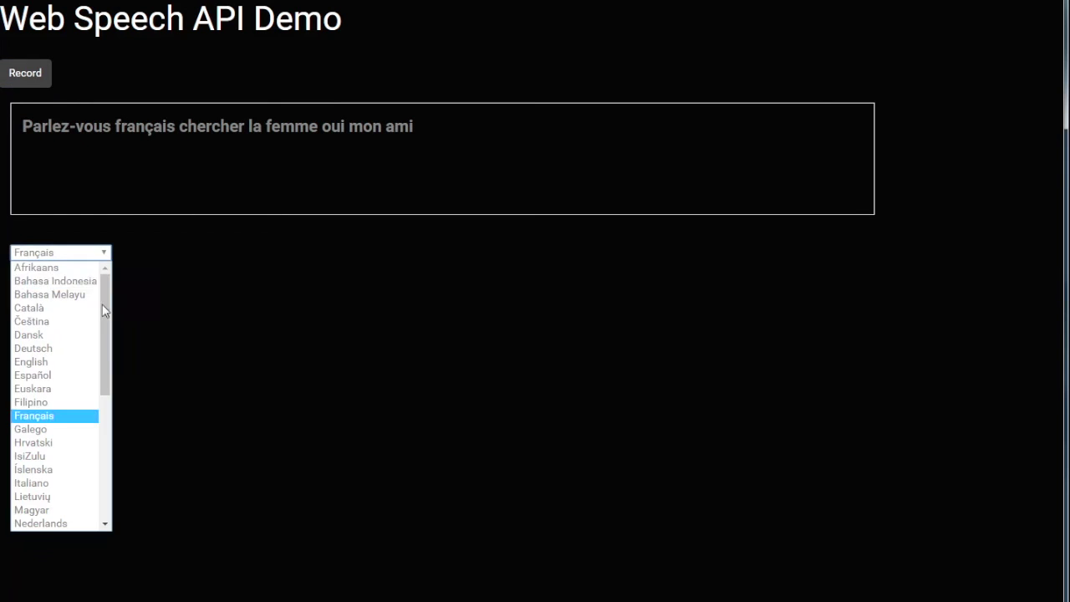
pyautogui.click(67, 378)
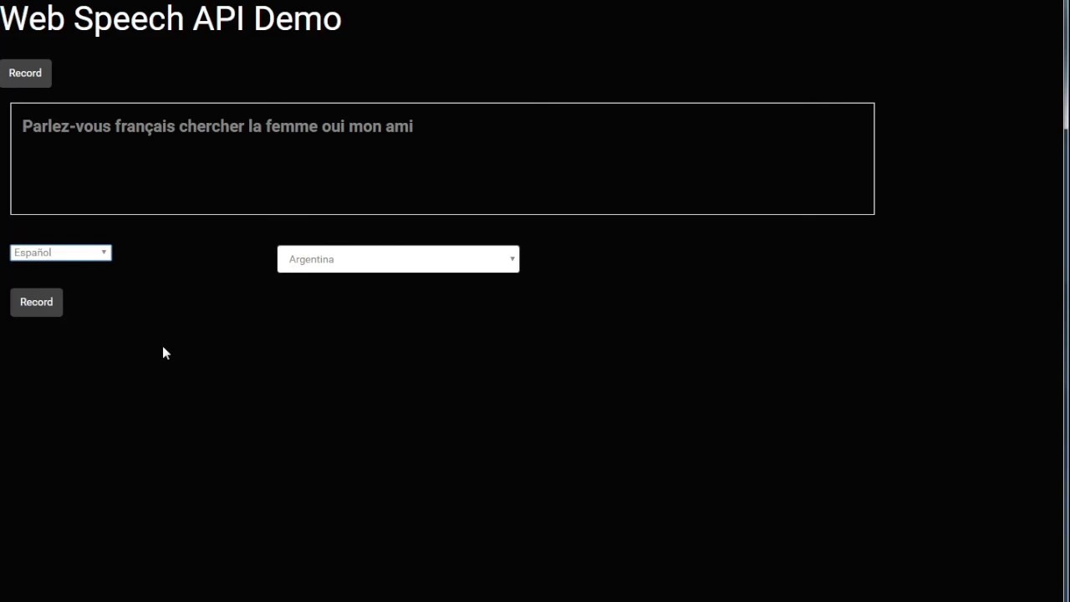
pyautogui.click(49, 304)
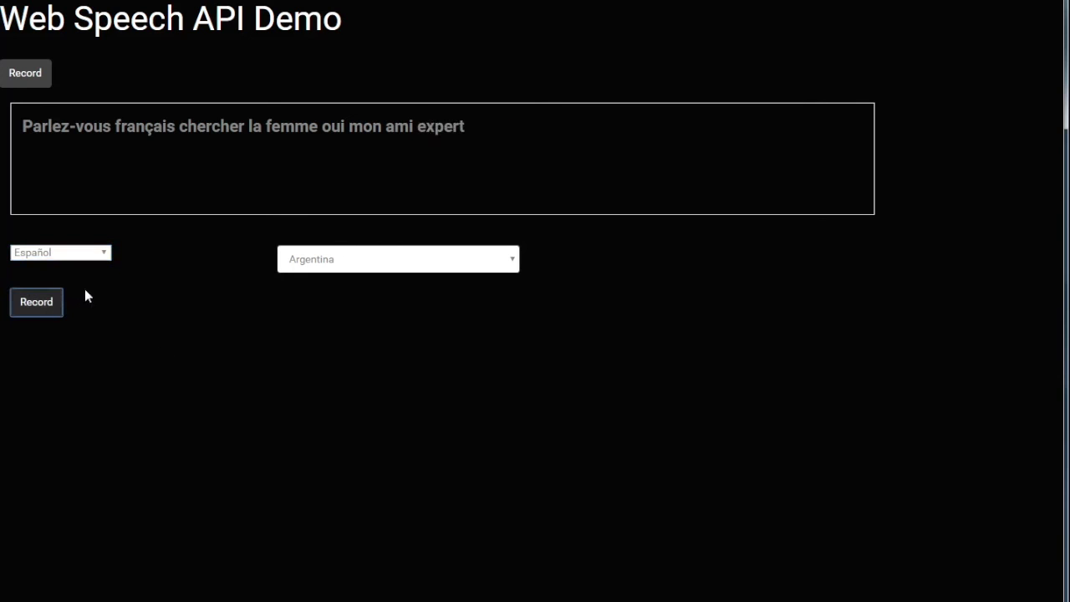
pyautogui.click(35, 77)
pyautogui.click(224, 48)
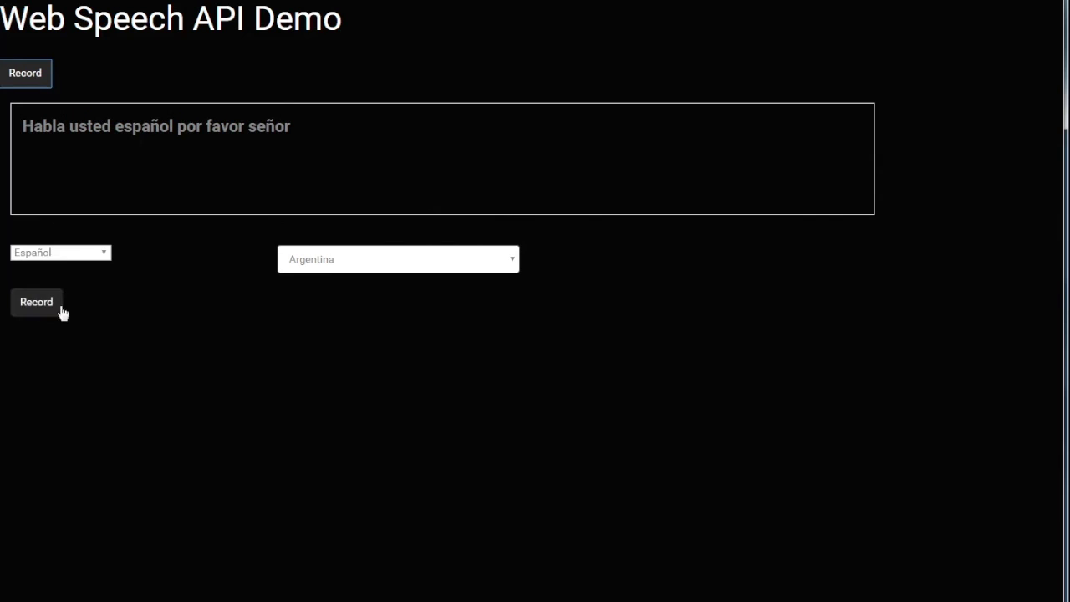
pyautogui.click(62, 255)
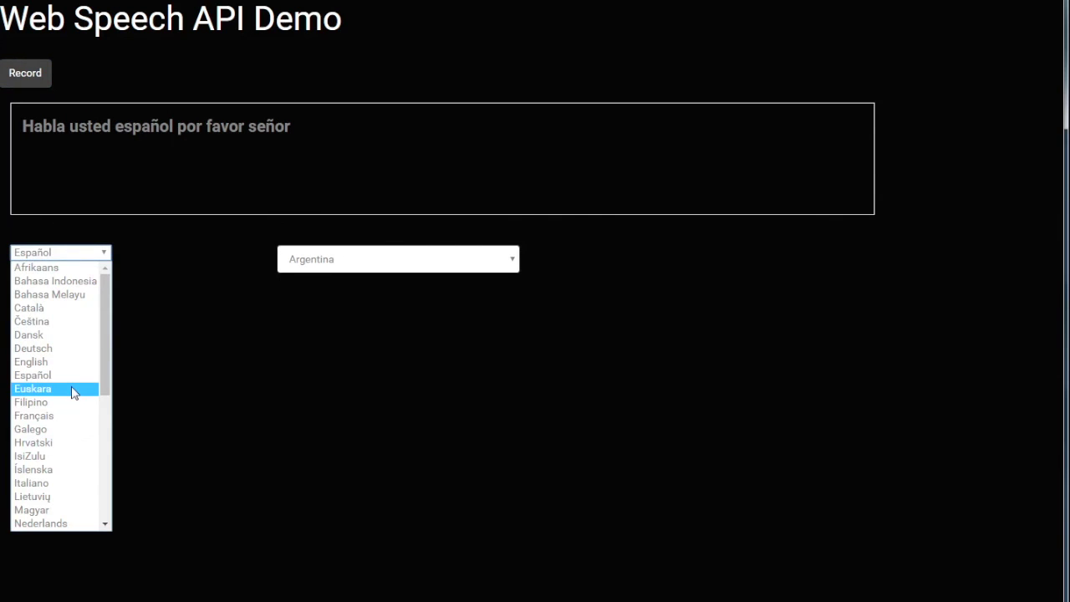
# Step: Switch recognition to Русский and record a spoken Russian greeting
pyautogui.scroll(-3, 73, 393)
pyautogui.scroll(-3, 73, 393)
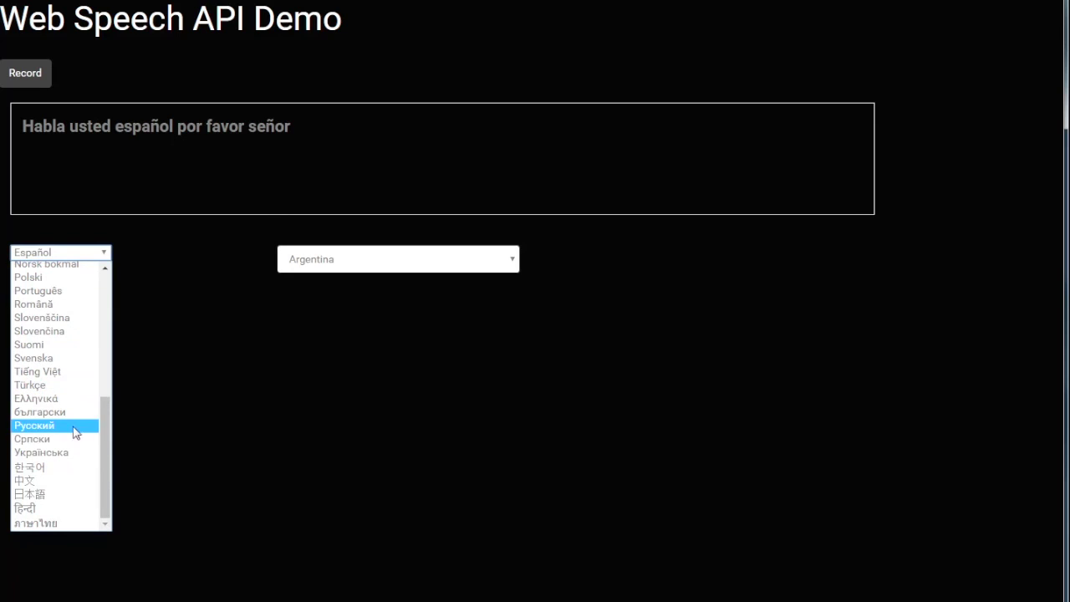
pyautogui.click(76, 430)
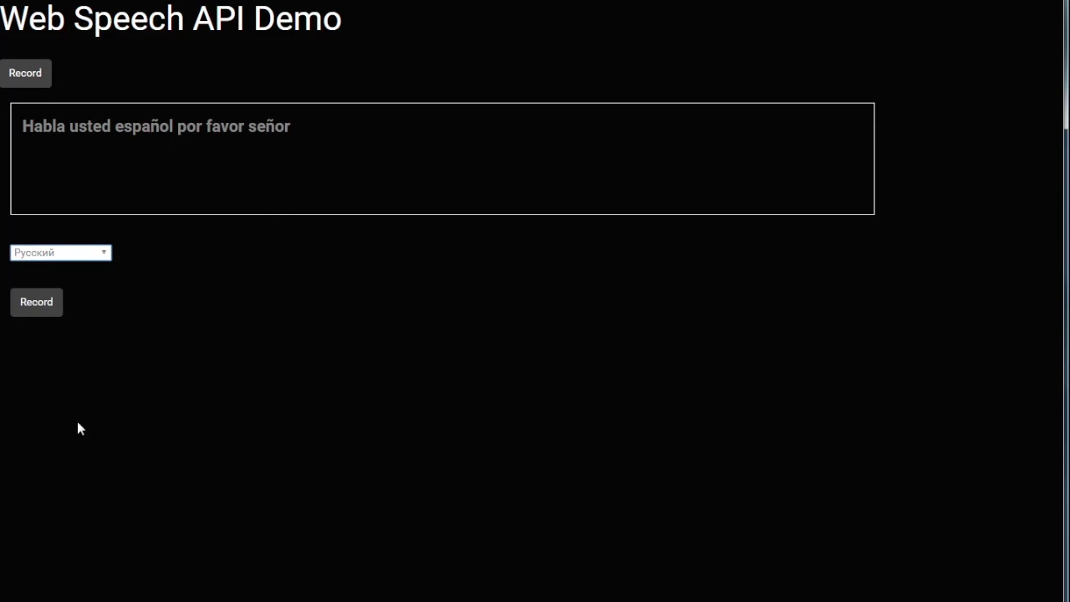
pyautogui.click(33, 80)
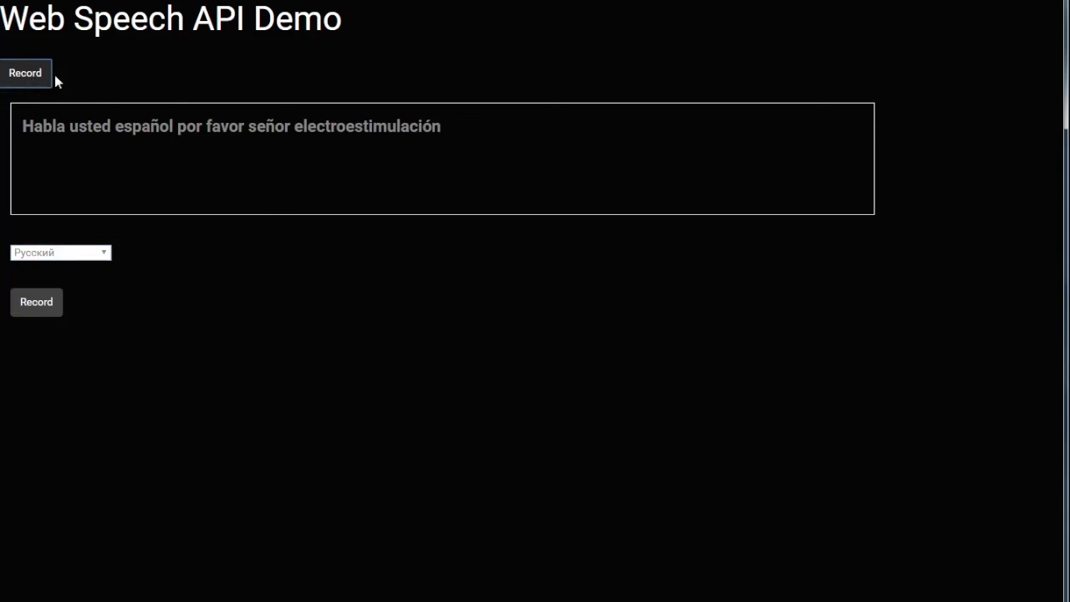
pyautogui.click(26, 83)
pyautogui.click(227, 50)
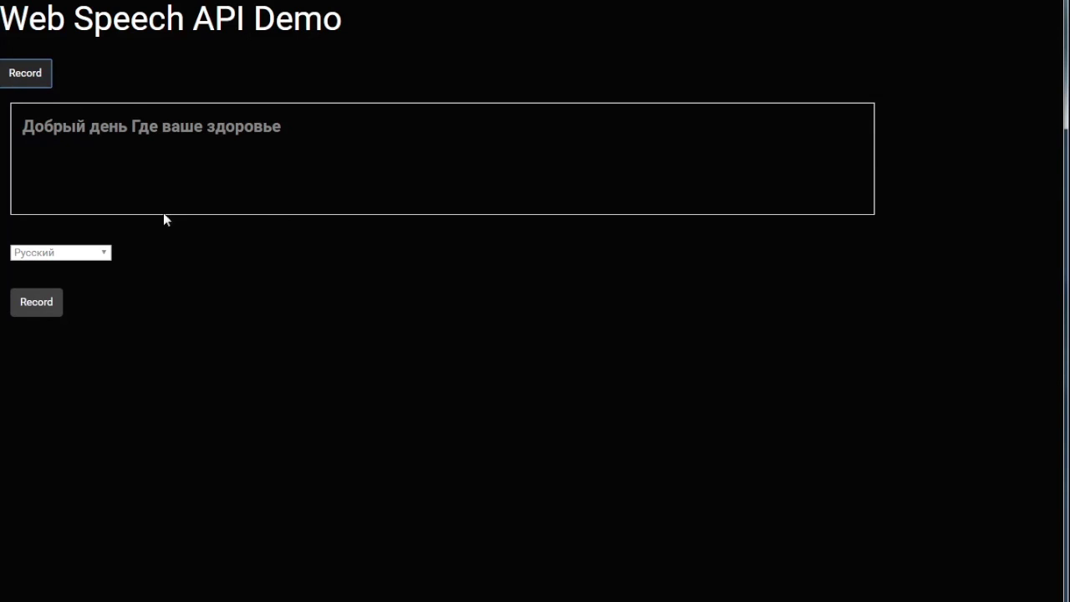
# Step: Switch recognition to 日本語 and dictate 'すみませんはじめまして'
pyautogui.click(101, 252)
pyautogui.scroll(-2, 93, 438)
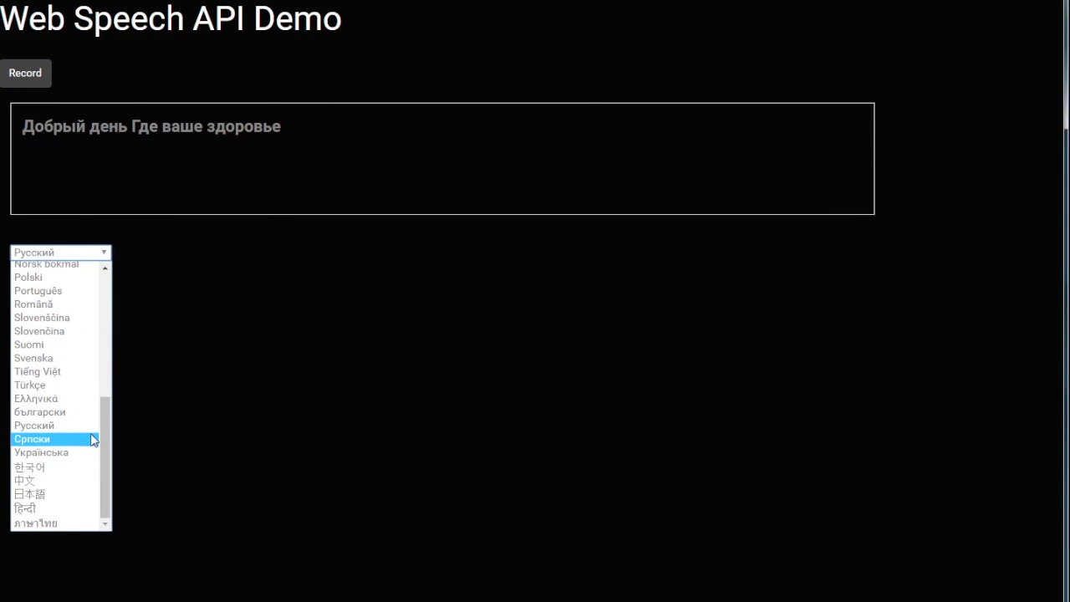
pyautogui.click(71, 496)
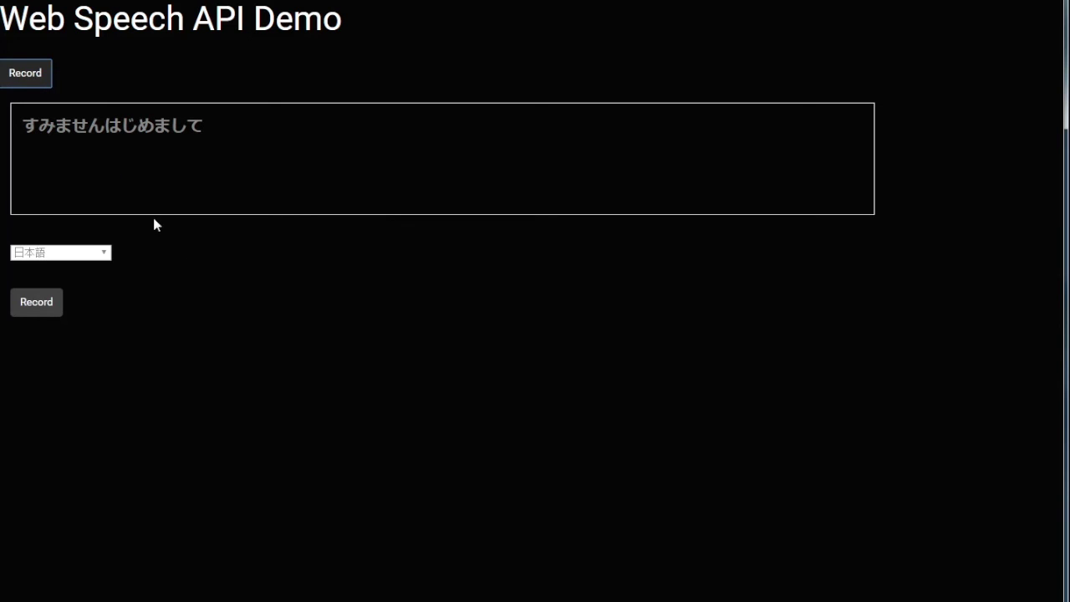
pyautogui.click(74, 253)
pyautogui.press('Escape')
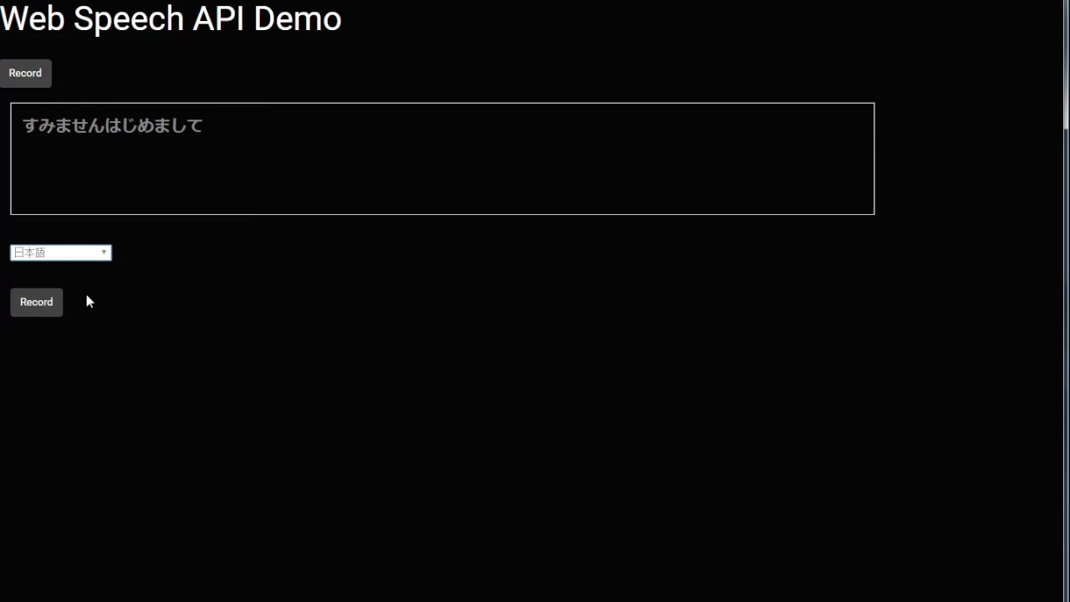
pyautogui.click(58, 253)
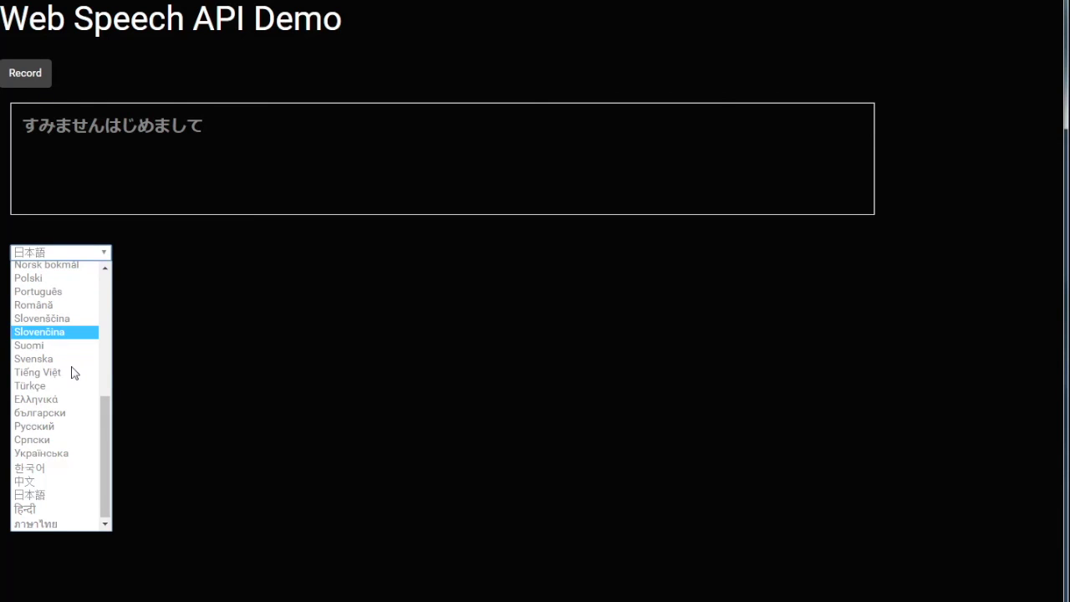
# Step: Set हिन्दी as the language and start a Hindi recording with the microphone allowed
pyautogui.click(70, 509)
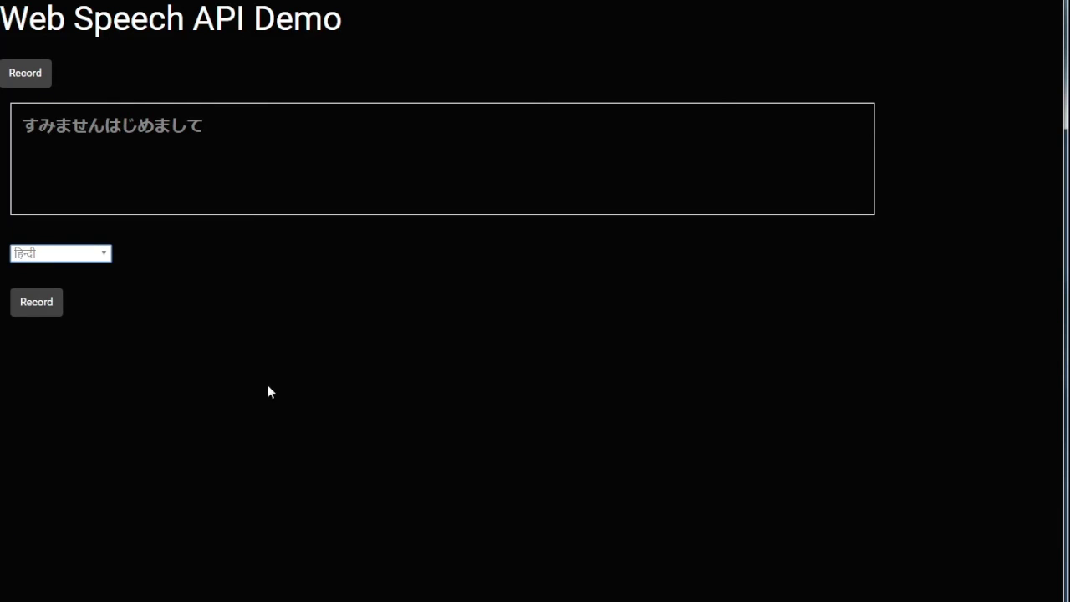
pyautogui.click(42, 79)
pyautogui.click(238, 52)
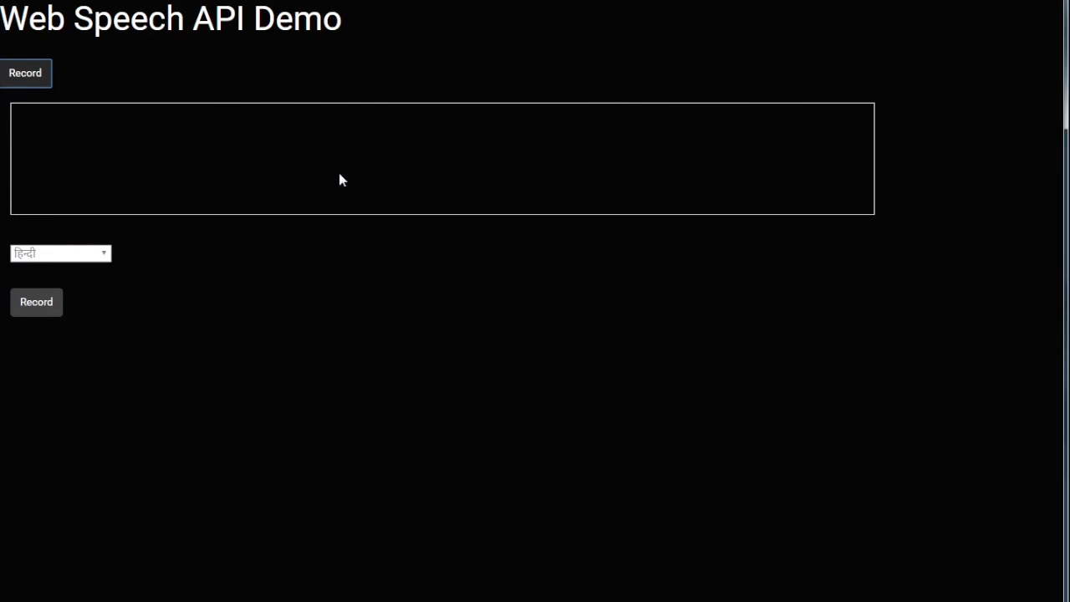